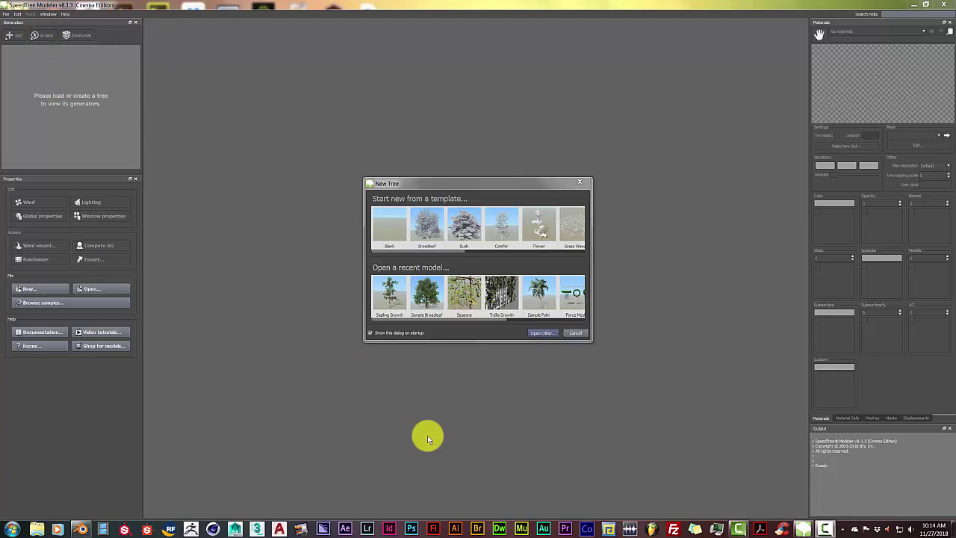
# Open the recent Sapling Growth tree model and zoom in and out on it
pyautogui.click(392, 296)
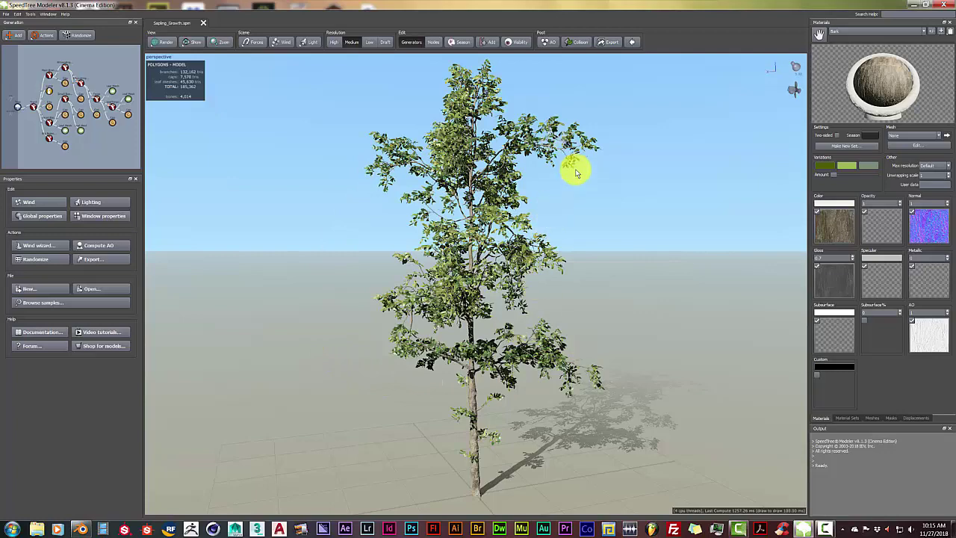
pyautogui.scroll(3, 533, 277)
pyautogui.scroll(-3, 533, 298)
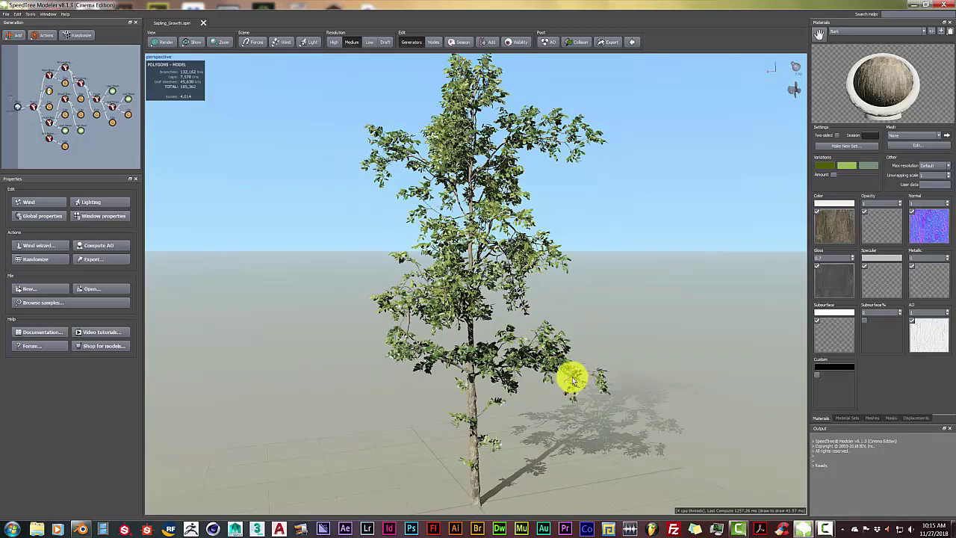
pyautogui.scroll(-3, 571, 378)
pyautogui.scroll(4, 572, 378)
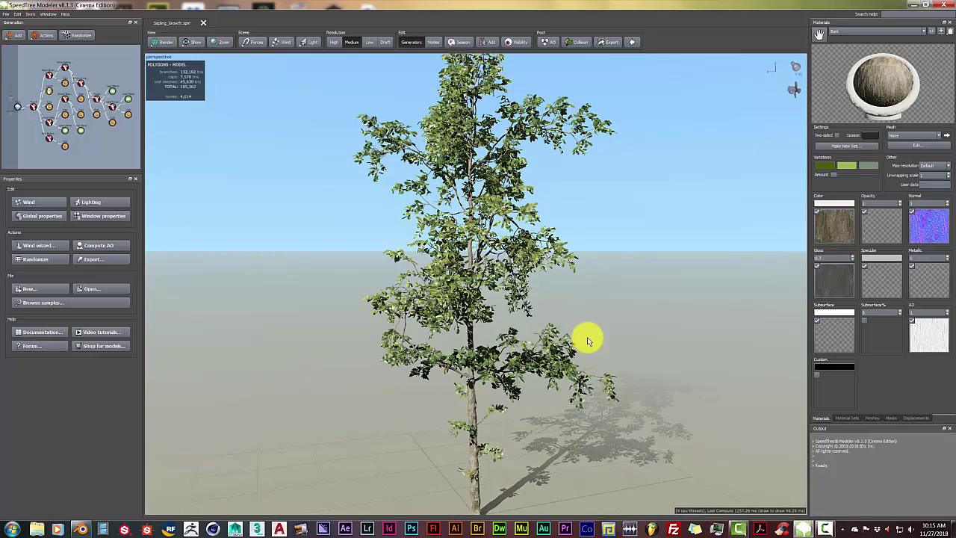
pyautogui.scroll(2, 587, 337)
pyautogui.scroll(-4, 582, 342)
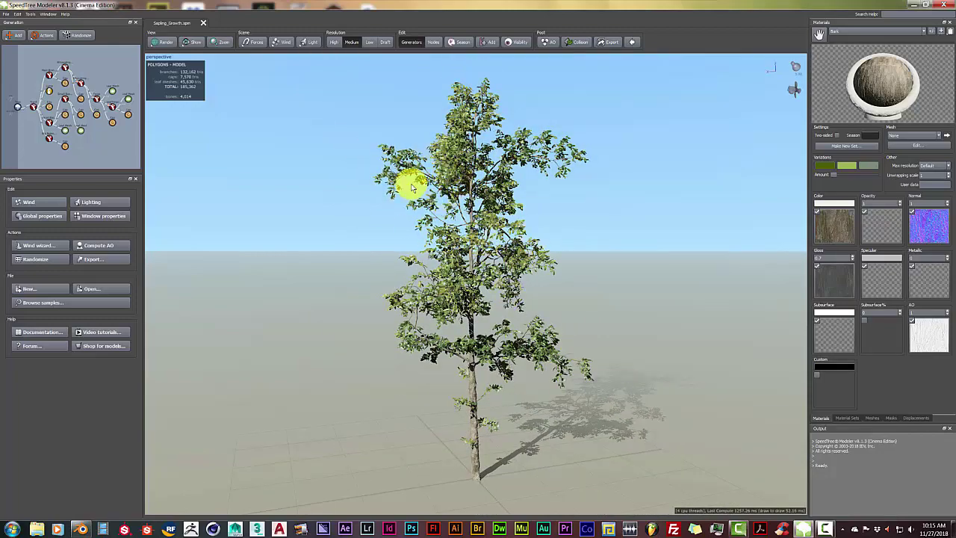
# Orbit the camera around the sapling to view it from lower angles
pyautogui.moveTo(525, 289)
pyautogui.mouseDown()
pyautogui.moveTo(513, 294)
pyautogui.moveTo(525, 280)
pyautogui.moveTo(534, 284)
pyautogui.moveTo(512, 288)
pyautogui.mouseUp()
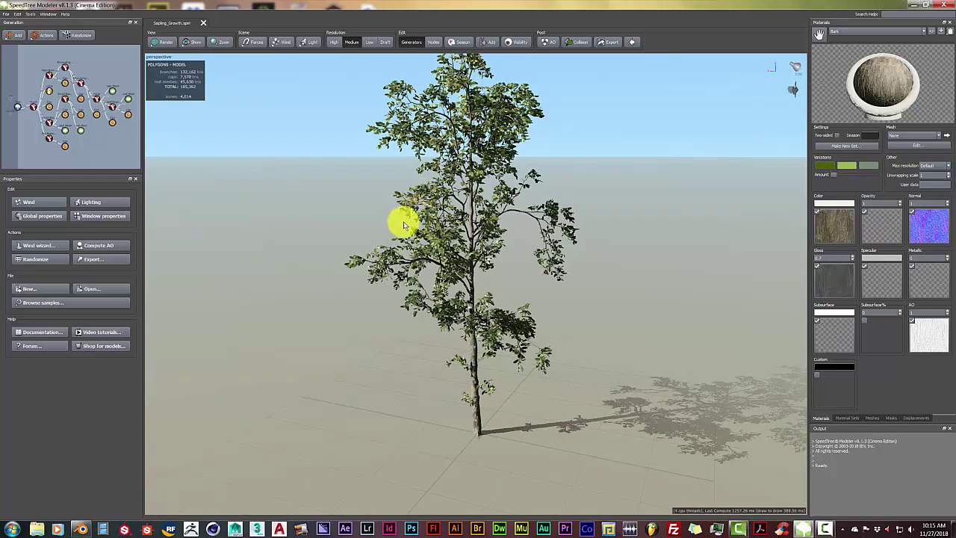
pyautogui.moveTo(401, 218); pyautogui.dragTo(404, 218)
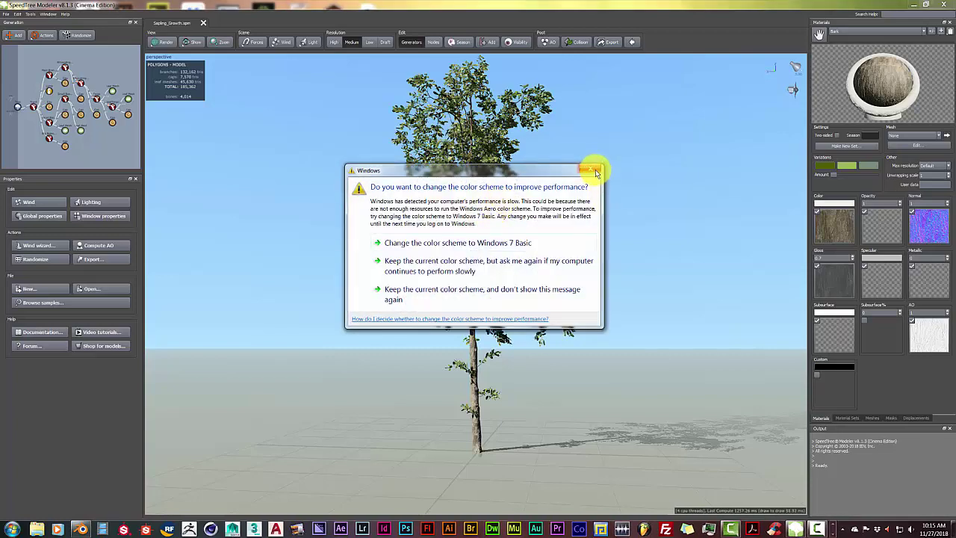
pyautogui.click(594, 169)
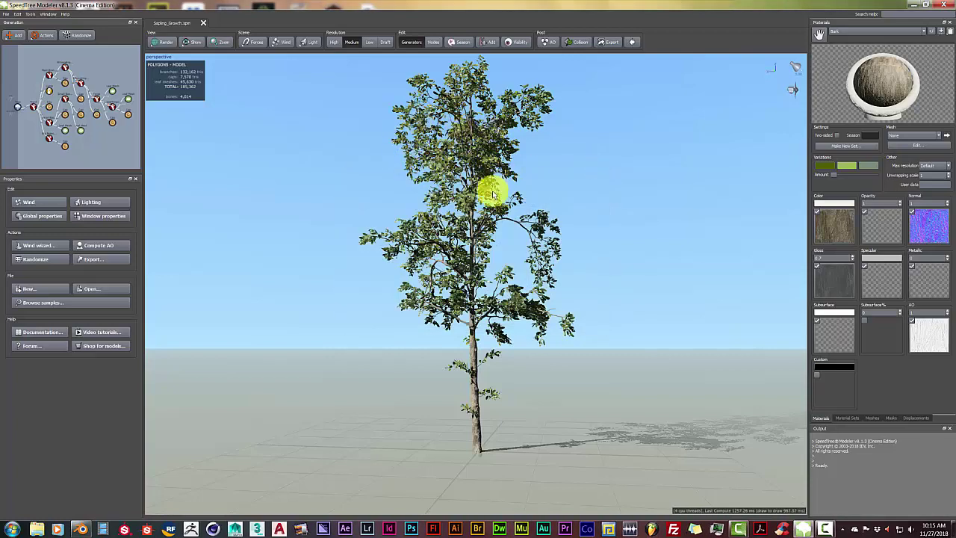
pyautogui.moveTo(429, 256); pyautogui.dragTo(464, 252)
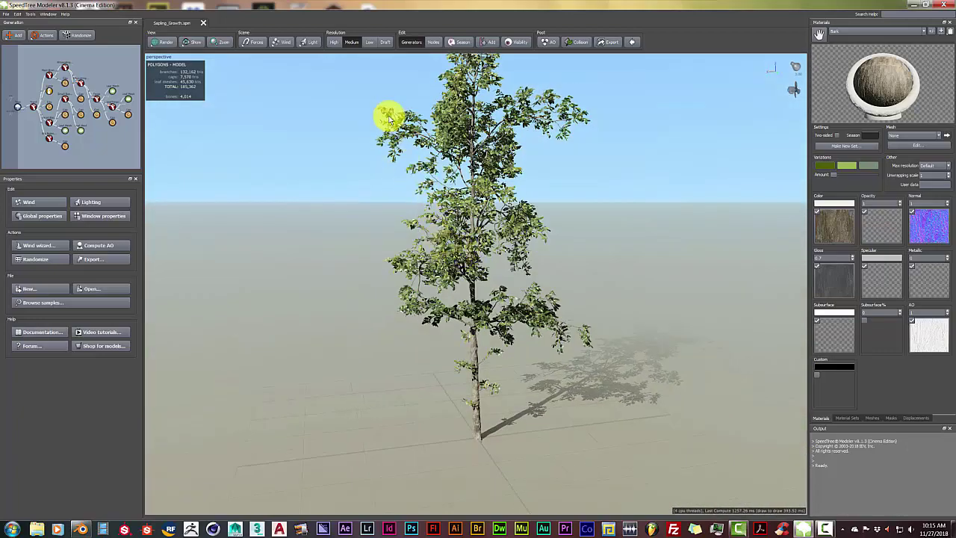
pyautogui.moveTo(419, 269); pyautogui.dragTo(419, 258)
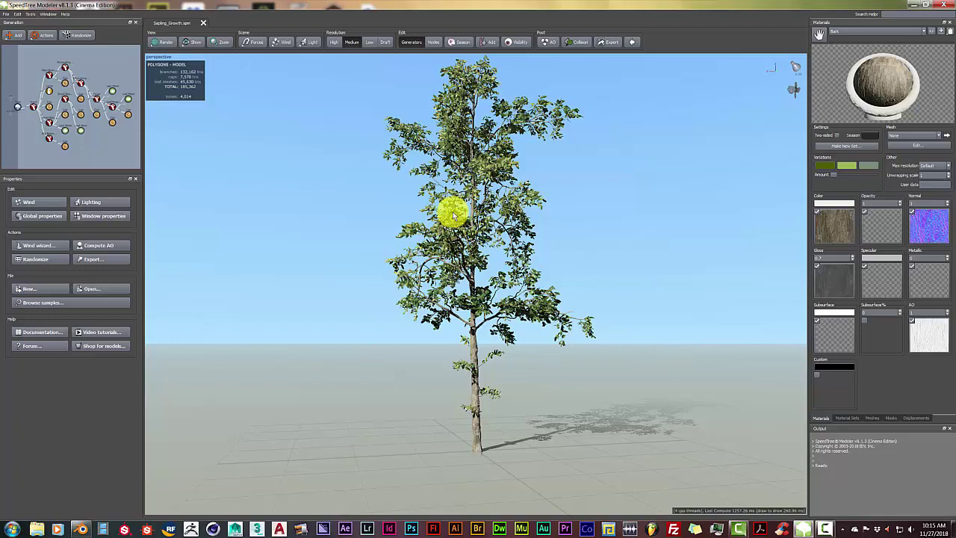
pyautogui.moveTo(452, 214); pyautogui.dragTo(442, 257)
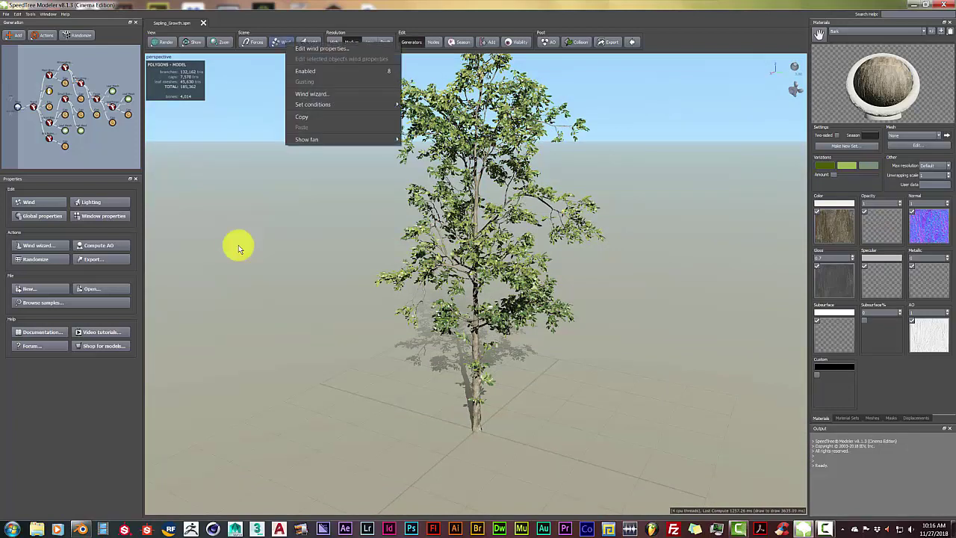
# Enable wind on the sapling, reframe the view, and open the Export Mesh dialog
pyautogui.press('Up')
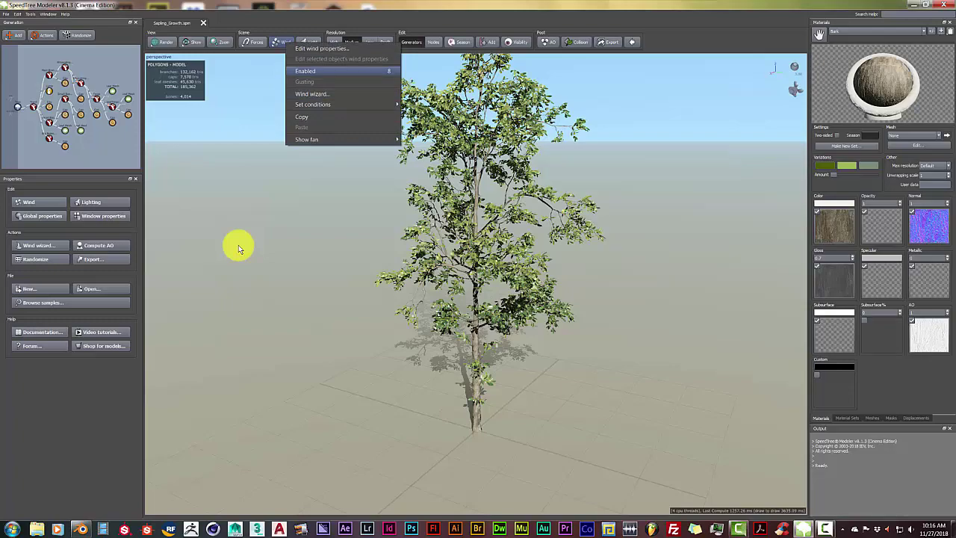
pyautogui.press('Return')
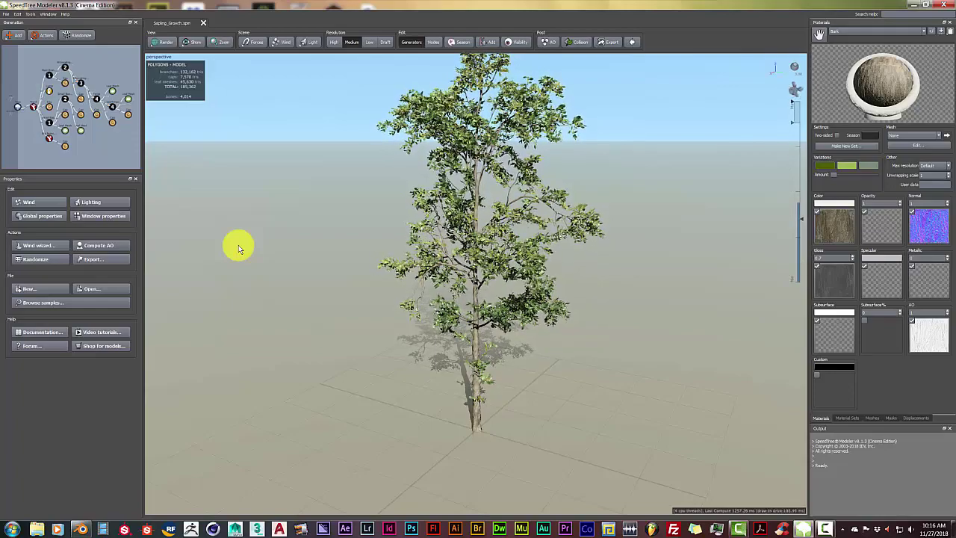
pyautogui.press('f')
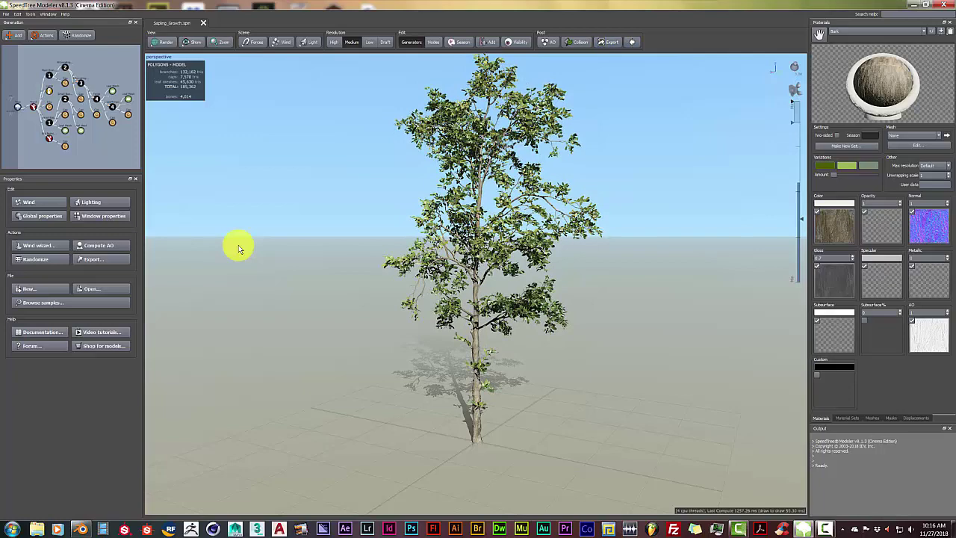
pyautogui.hotkey('ctrl', 'e')
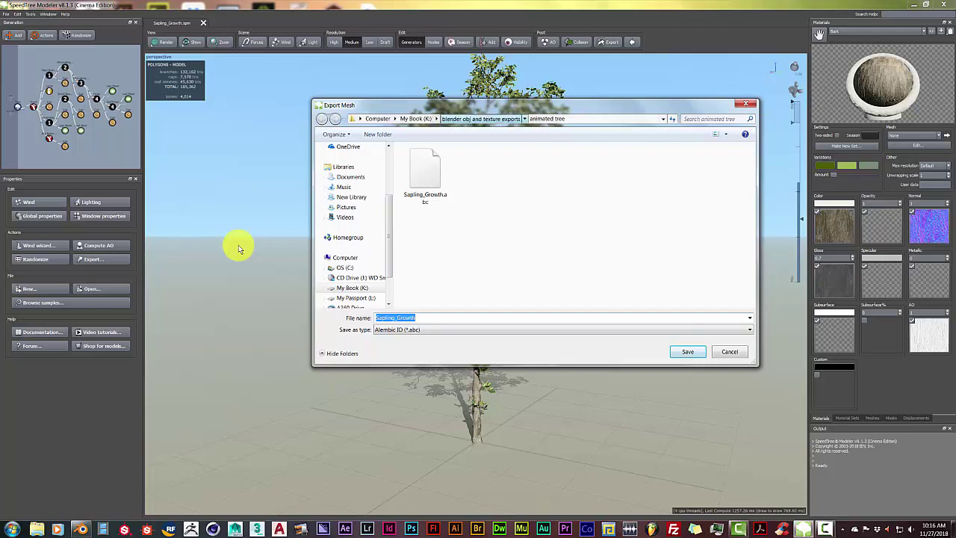
# Create a 'speed blend tut' folder inside blender obj and texture exports and open it
pyautogui.hotkey('alt', 'Up')
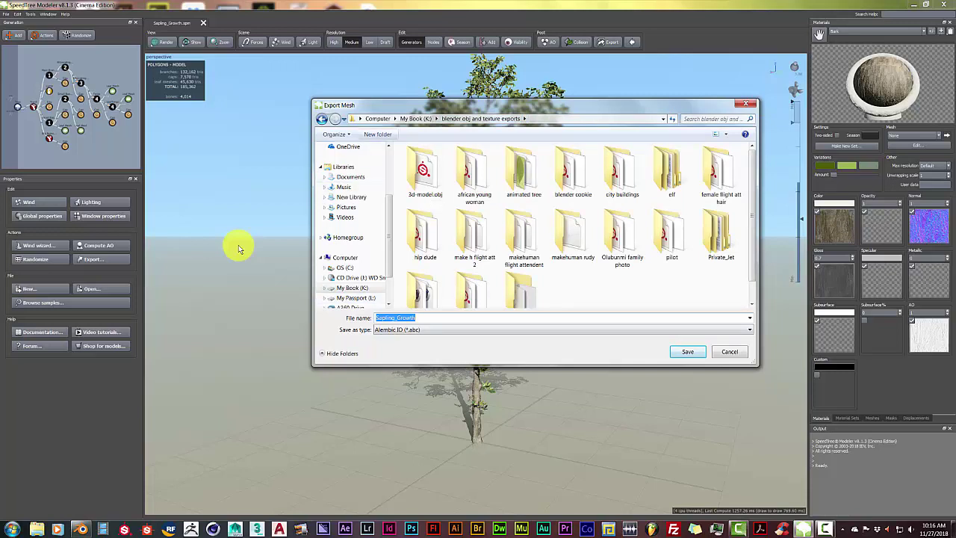
pyautogui.hotkey('ctrl', 'shift', 'n')
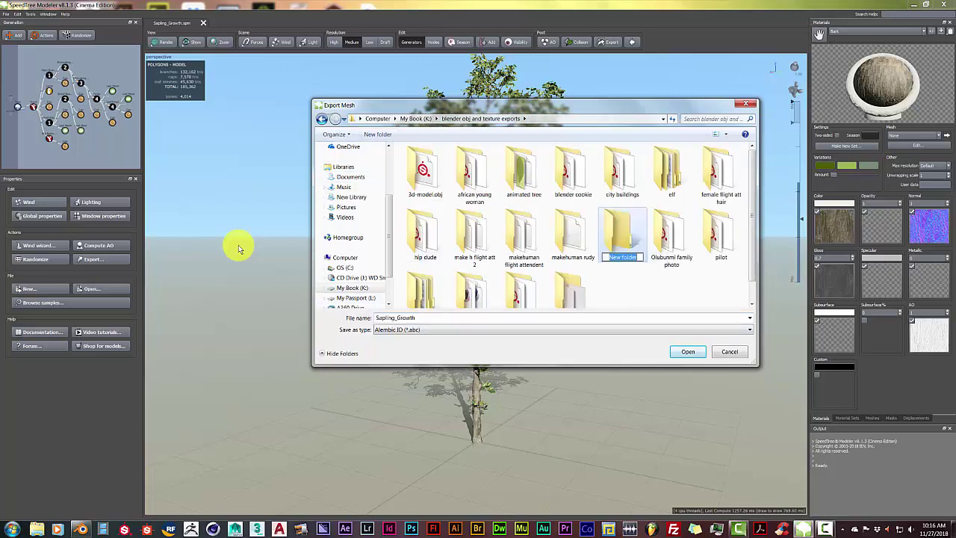
pyautogui.write('s')
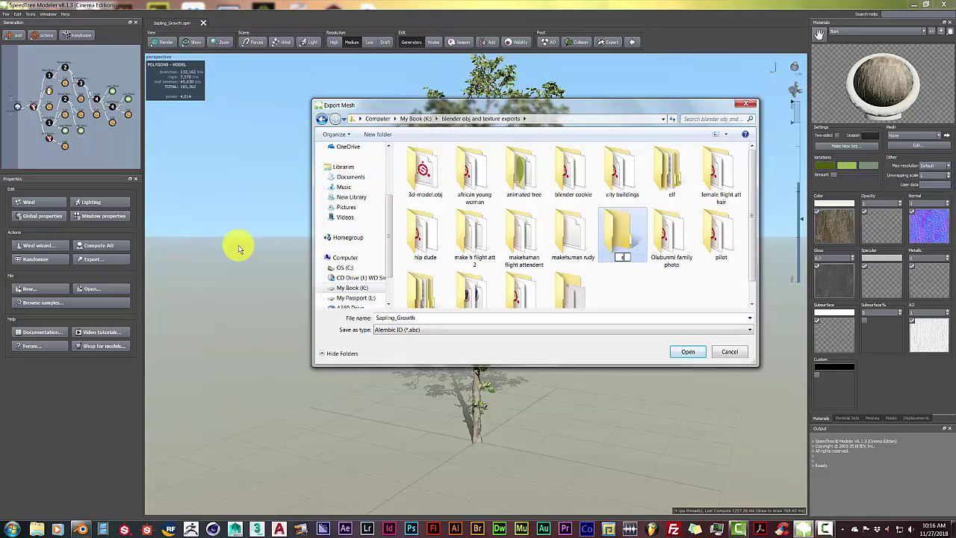
pyautogui.write('peed ble')
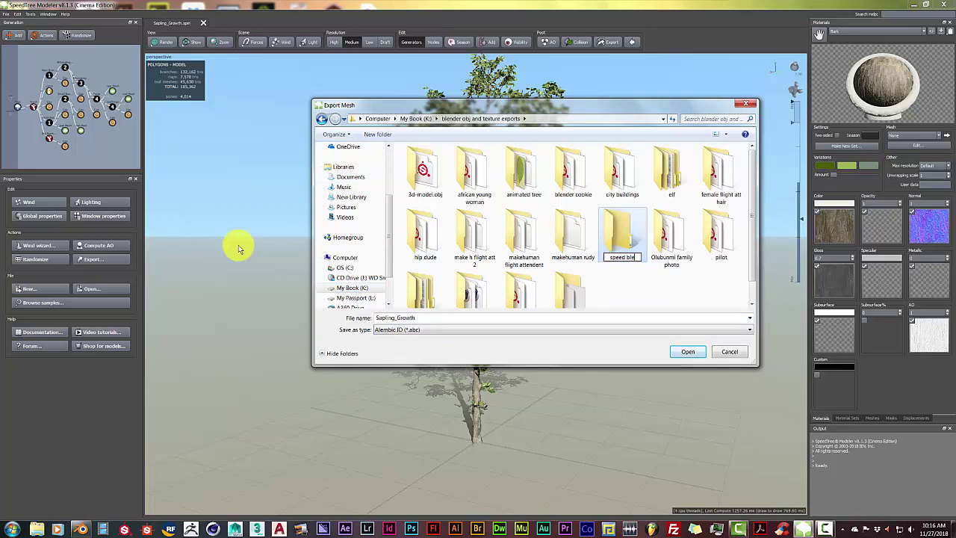
pyautogui.write('nd tut')
pyautogui.press('Return')
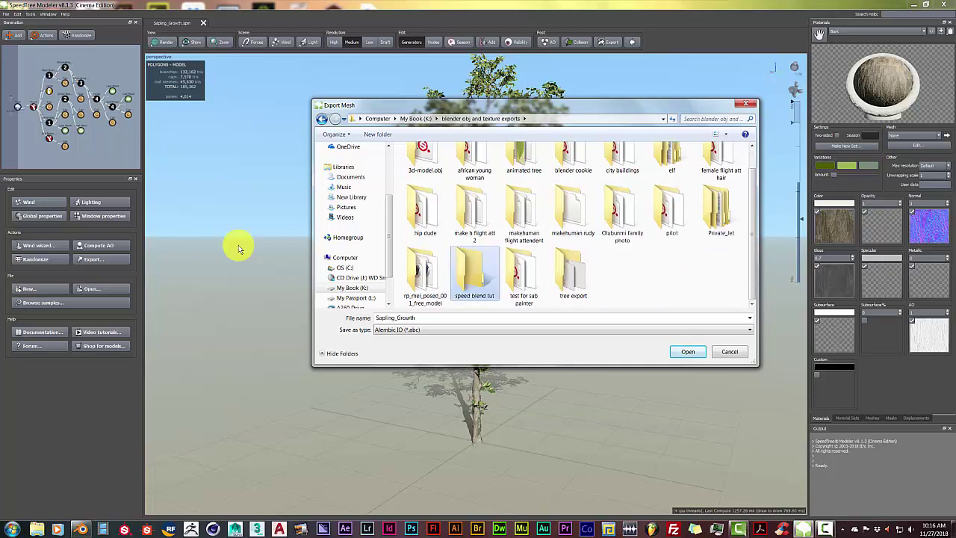
pyautogui.press('Return')
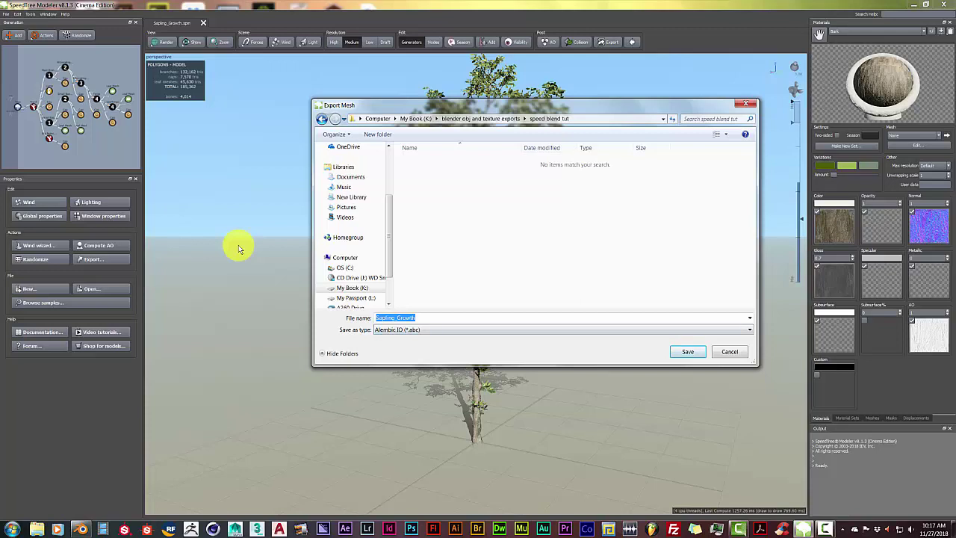
# Review the export formats, keep Alembic IO (*.abc), and save to reach the export options
pyautogui.hotkey('alt', 'Down')
pyautogui.press('Escape')
pyautogui.hotkey('alt', 'Down')
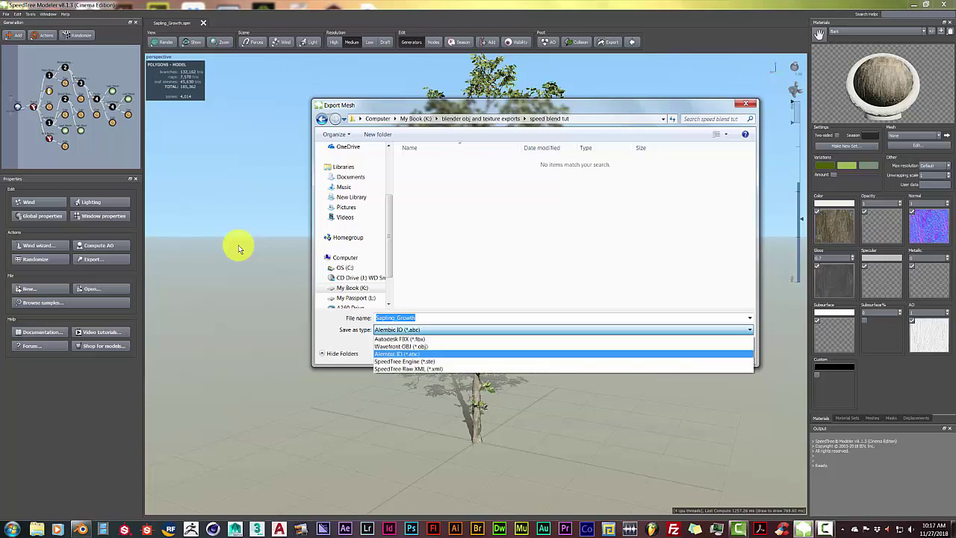
pyautogui.press('Up')
pyautogui.press('Up')
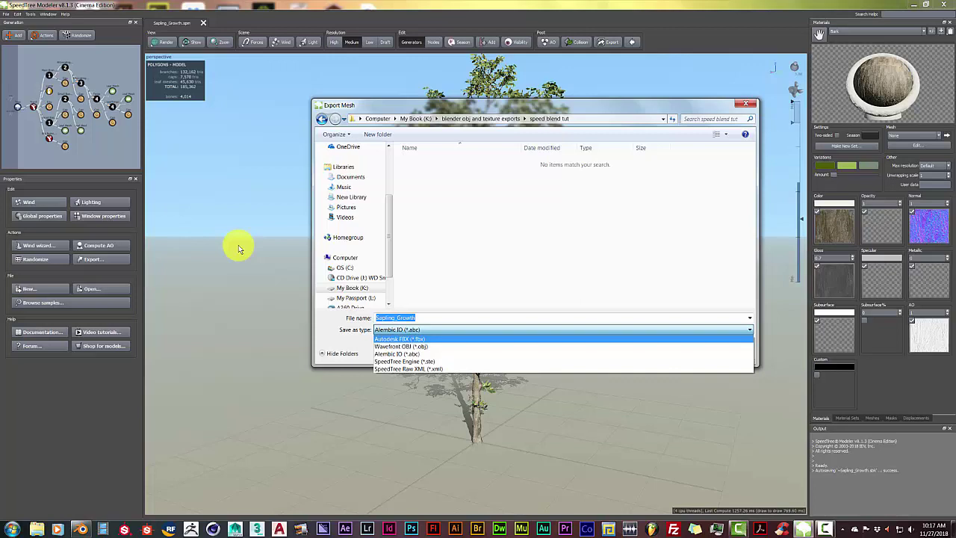
pyautogui.press('Down')
pyautogui.press('Down')
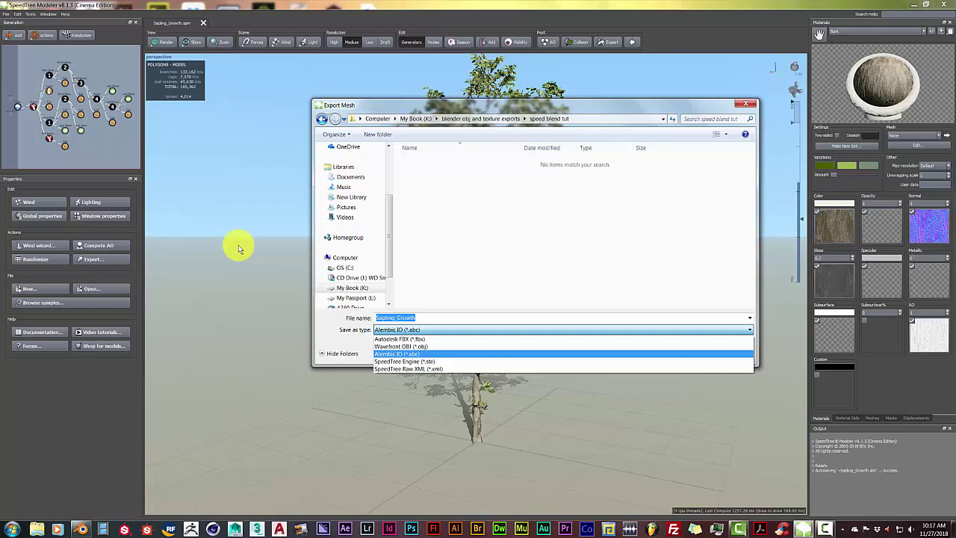
pyautogui.press('Return')
pyautogui.press('Return')
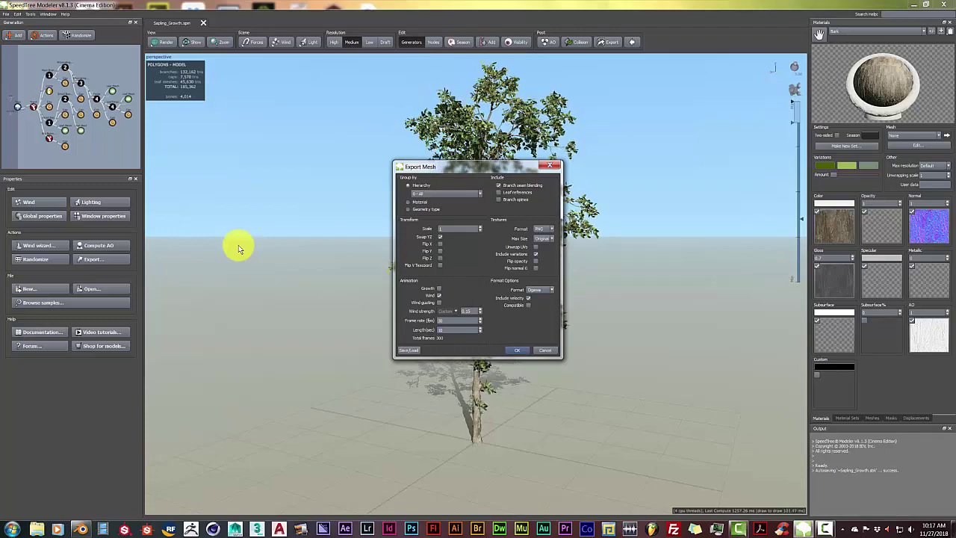
# Set the export frame rate to 29.92 fps and start the export
pyautogui.press('Tab')
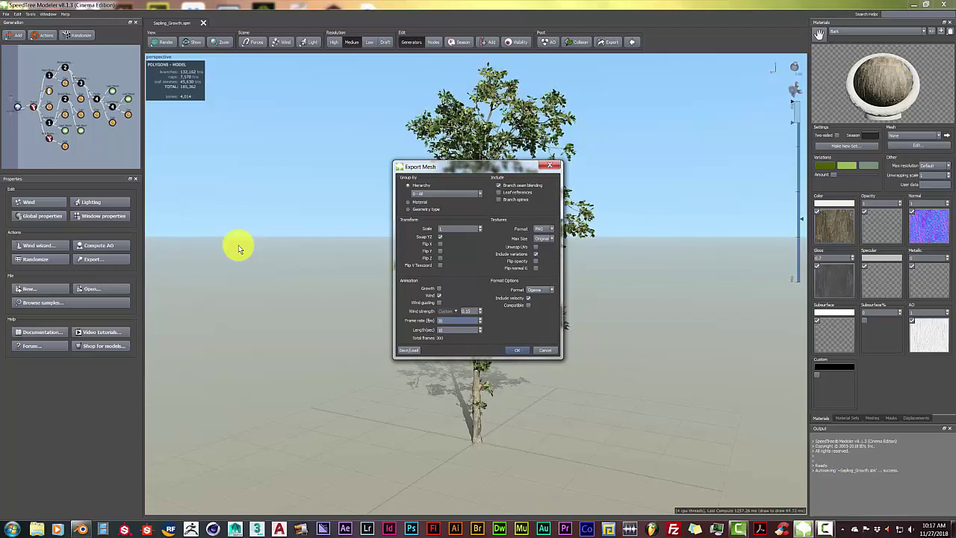
pyautogui.write('29.9')
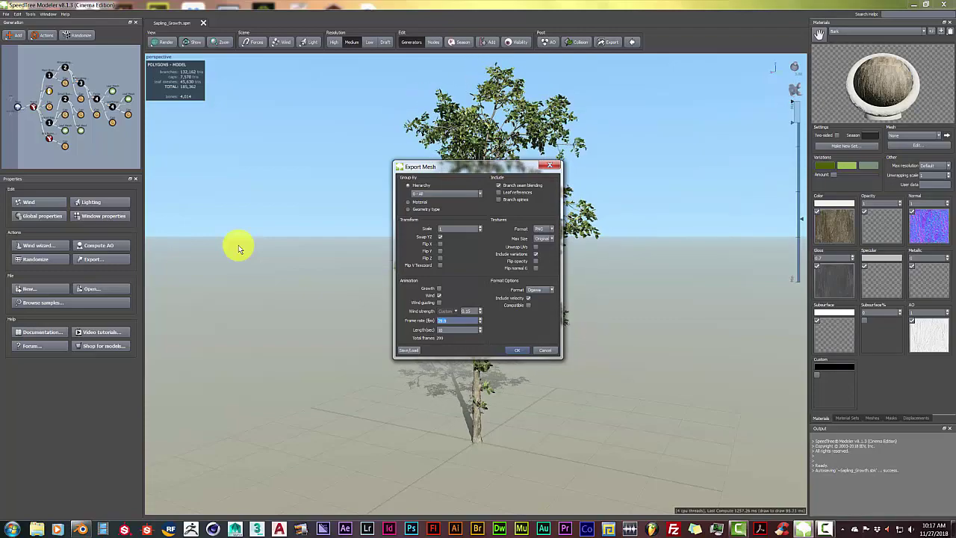
pyautogui.write('24')
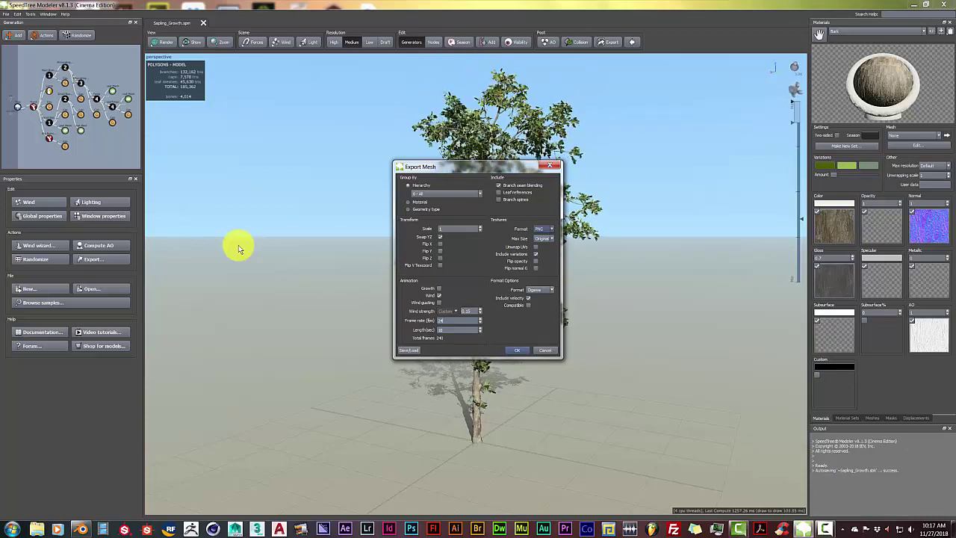
pyautogui.press('Return')
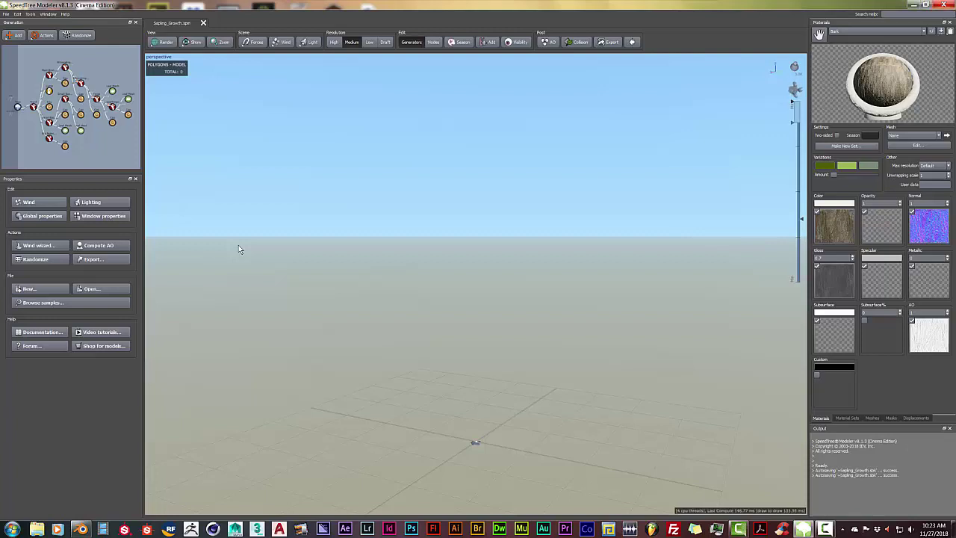
# Leave SpeedTree Modeler and show the Windows desktop once the export has finished
pyautogui.press('super+d')
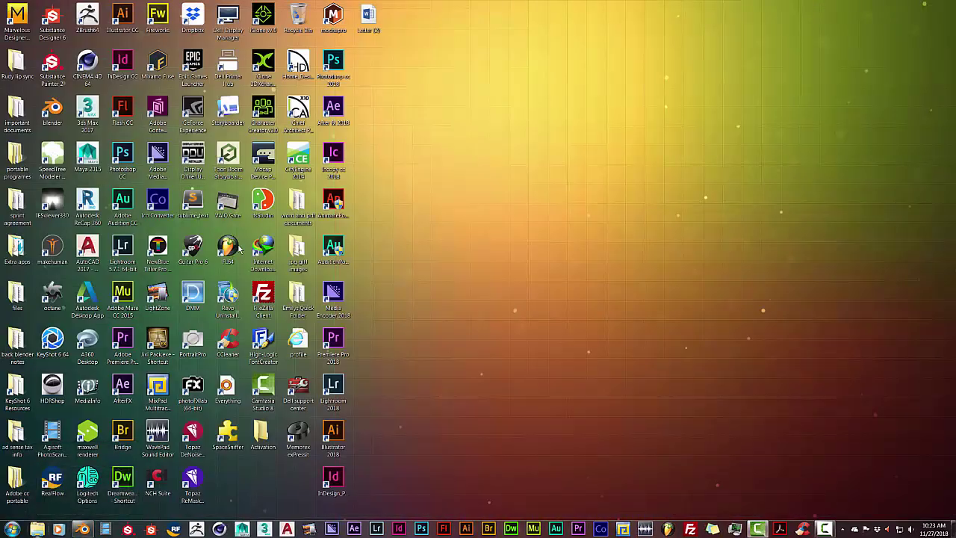
# Browse to My Book (K:) > blender obj and texture exports > speed blend tut and copy its path
pyautogui.press('super+1')
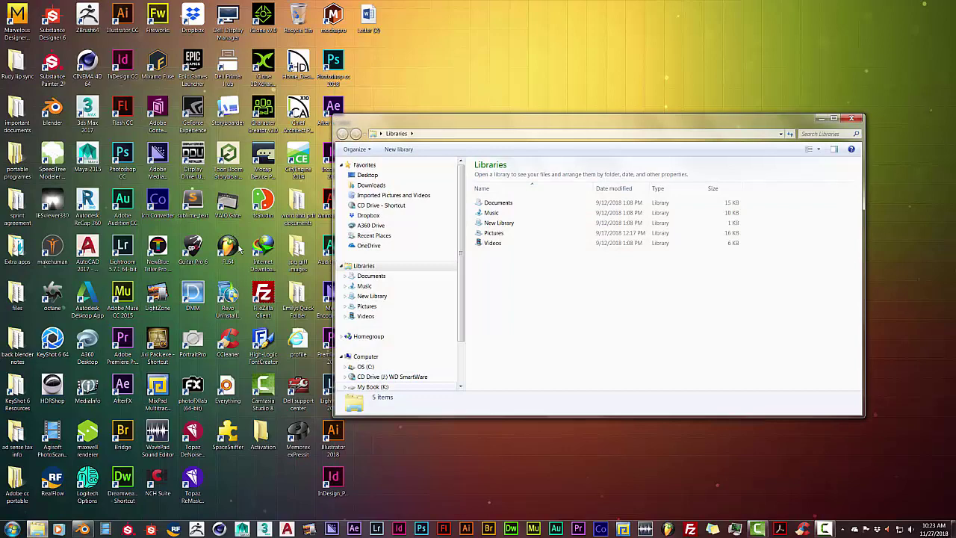
pyautogui.hscroll(1, 238, 250)
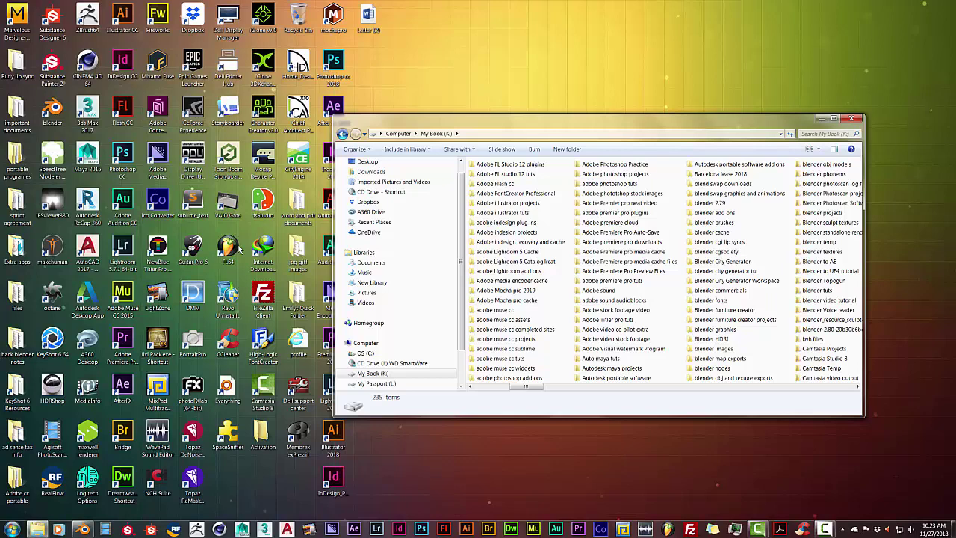
pyautogui.hscroll(1, 239, 251)
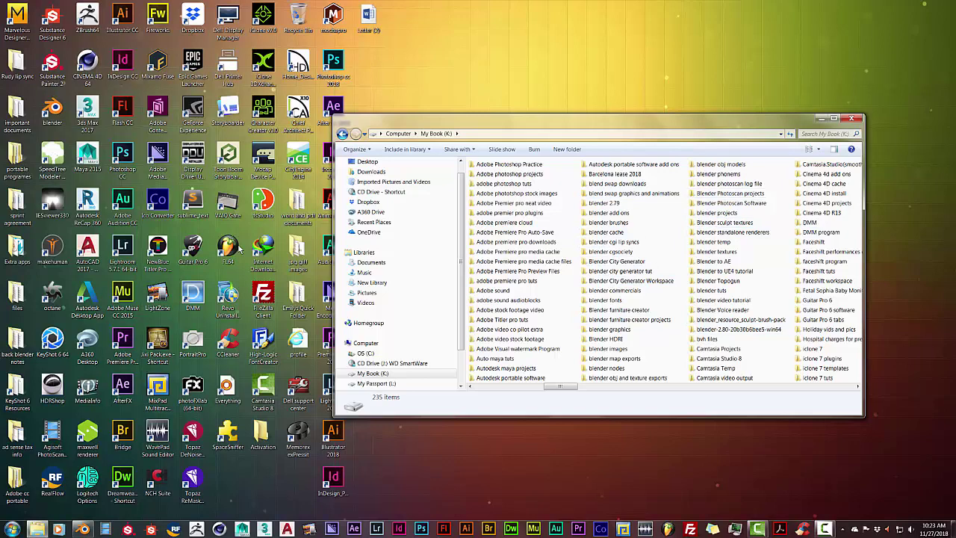
pyautogui.doubleClick(627, 377)
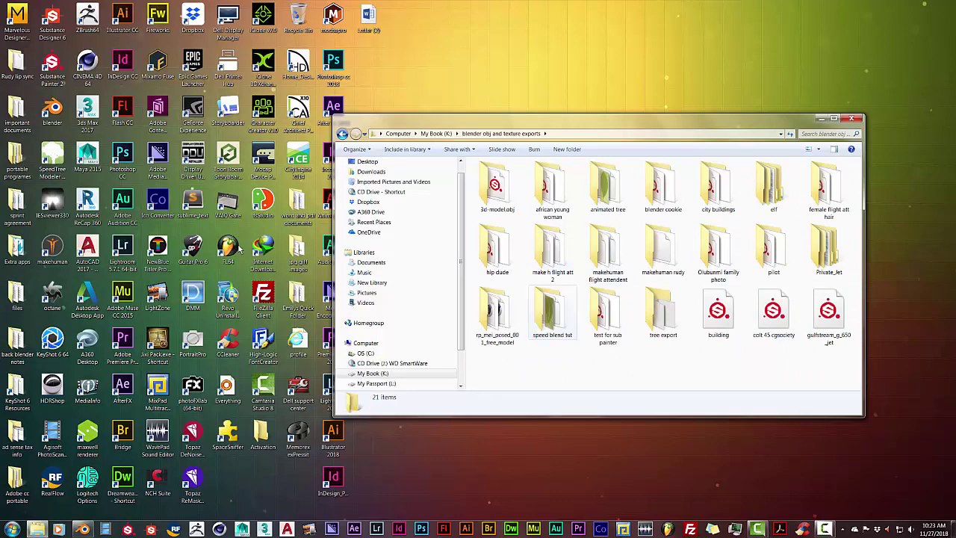
pyautogui.doubleClick(552, 306)
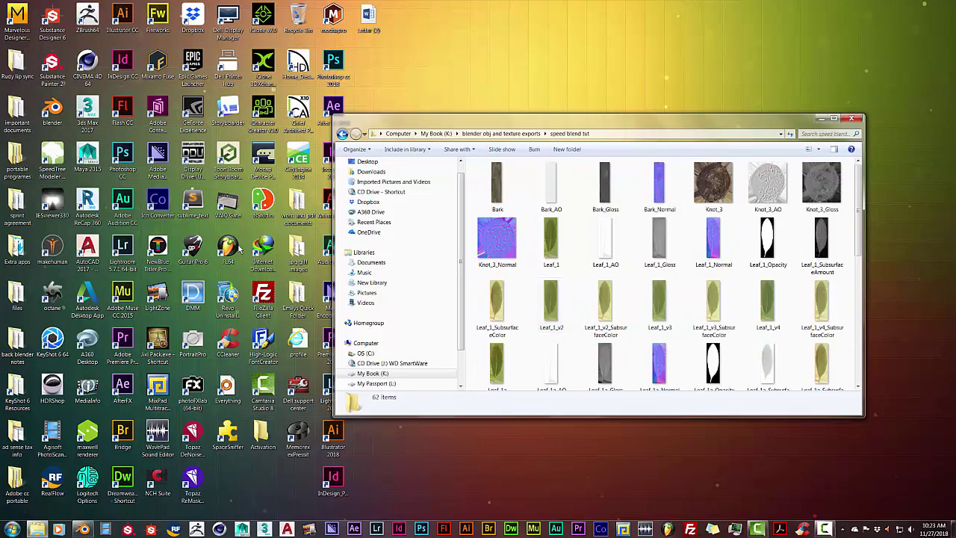
pyautogui.hotkey('alt', 'd')
pyautogui.hotkey('ctrl', 'c')
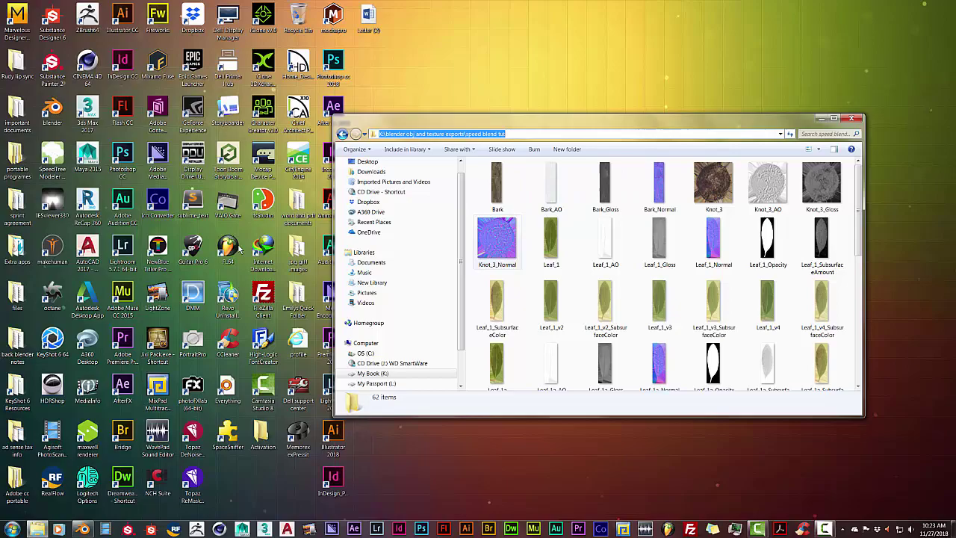
# Switch Blender's render engine to Cycles
pyautogui.hotkey('alt', 'Tab')
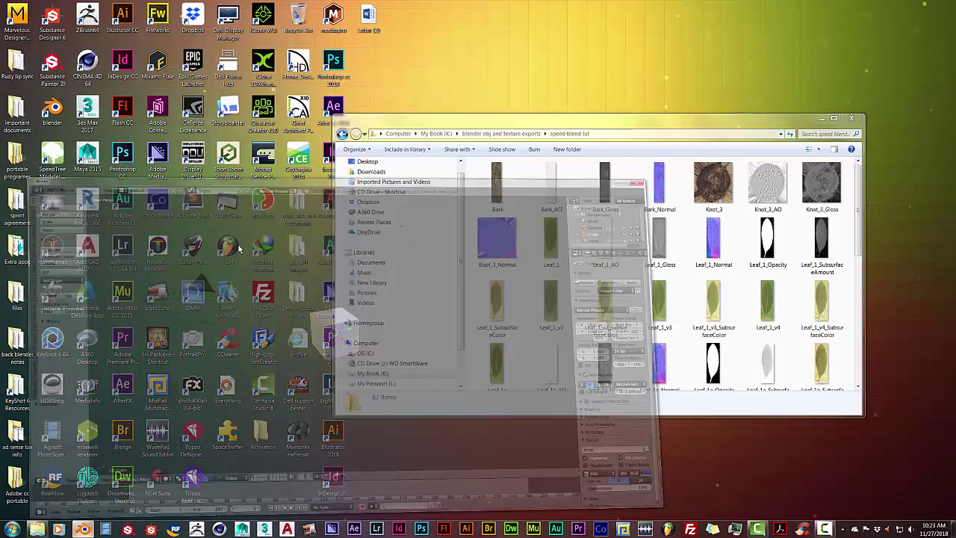
pyautogui.click(377, 21)
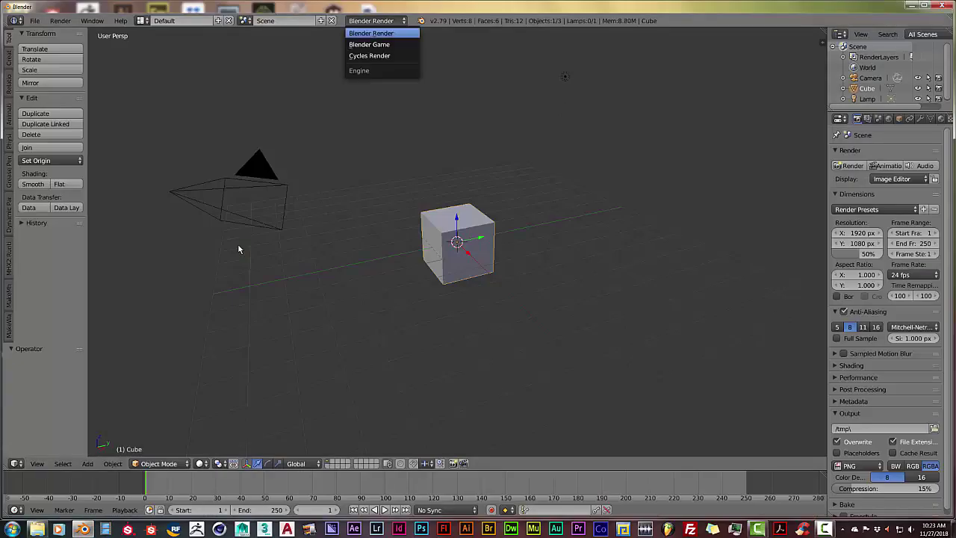
pyautogui.press('Return')
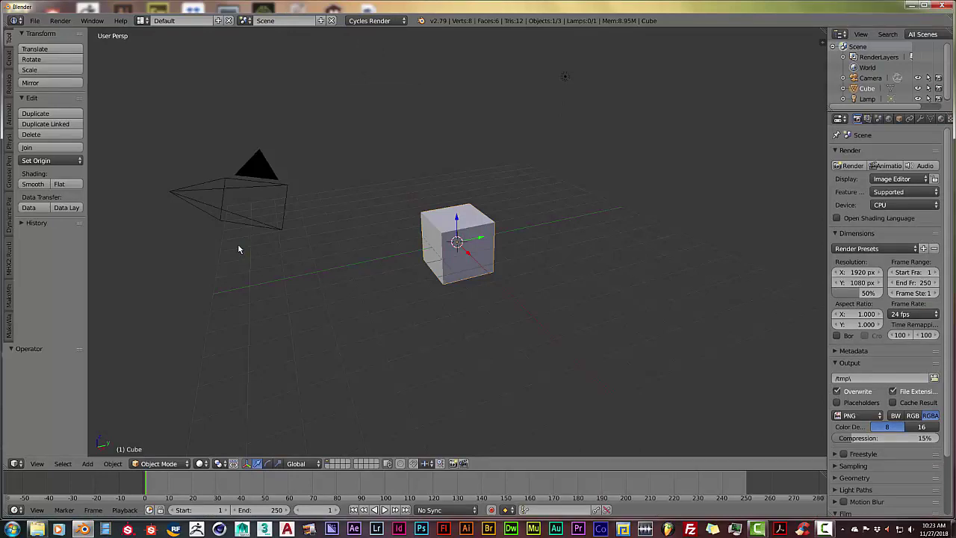
# Delete the default camera, lamp and cube, then set a front orthographic view
pyautogui.press('a')
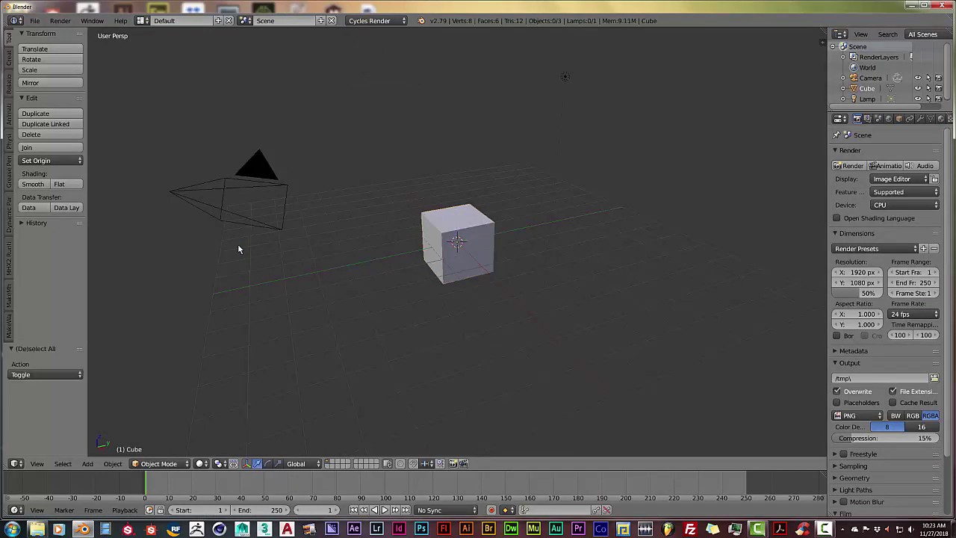
pyautogui.press('a')
pyautogui.press('x')
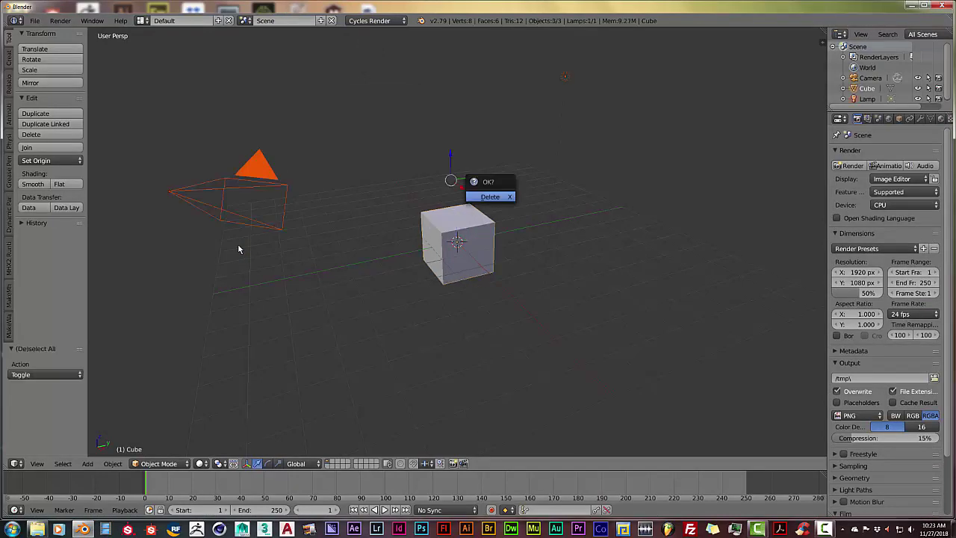
pyautogui.press('Return')
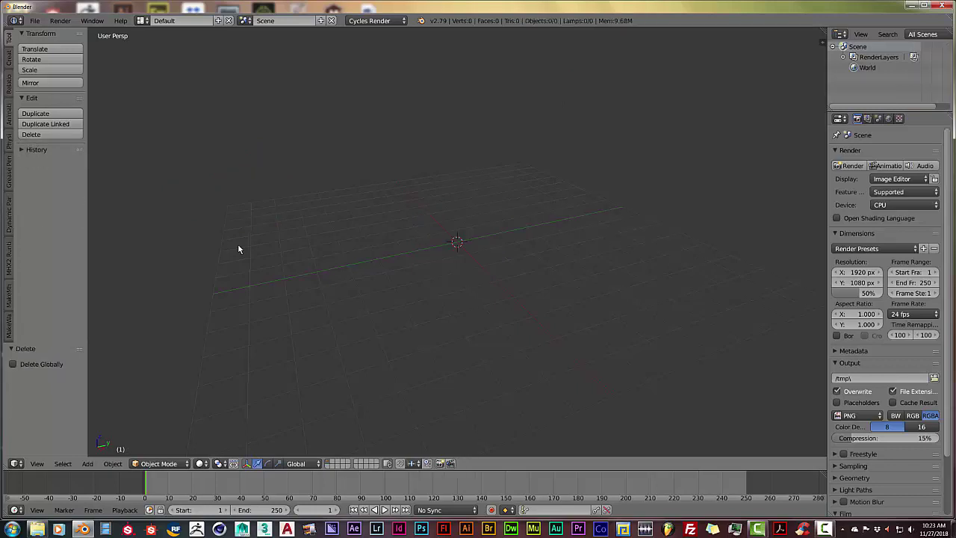
pyautogui.press('KP_1')
pyautogui.press('KP_5')
pyautogui.keyDown('shift'); pyautogui.scroll(5, 238, 250); pyautogui.keyUp('shift')
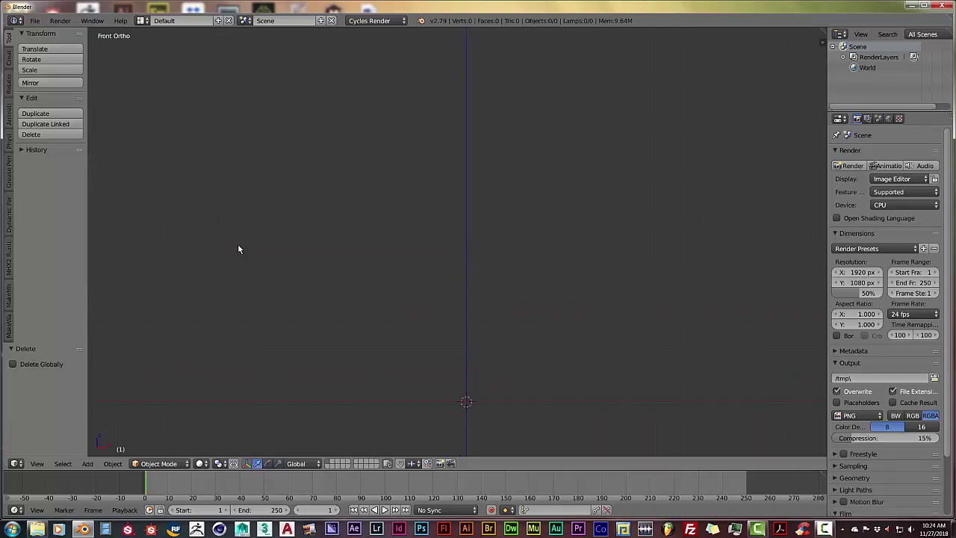
pyautogui.hotkey('alt', 'f')
# Import Sapling_Growth.abc as Alembic from the pasted speed blend tut folder path
pyautogui.press('Down')
pyautogui.press('Down')
pyautogui.press('Down')
pyautogui.press('Down')
pyautogui.press('Down')
pyautogui.press('Down')
pyautogui.press('Down')
pyautogui.press('Down')
pyautogui.press('Down')
pyautogui.press('Down')
pyautogui.press('Down')
pyautogui.press('Down')
pyautogui.press('Down')
pyautogui.press('Down')
pyautogui.press('Down')
pyautogui.press('Down')
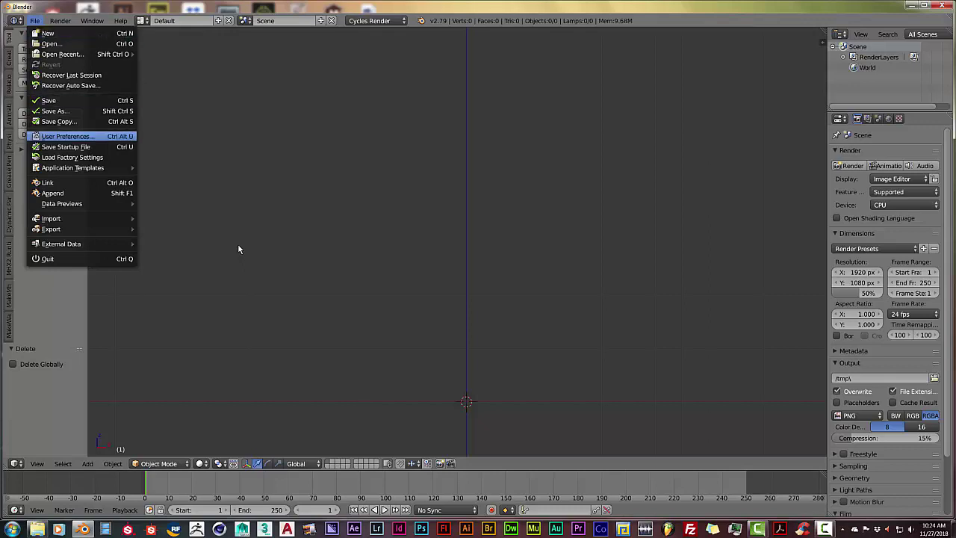
pyautogui.press('Right')
pyautogui.press('Down')
pyautogui.press('Down')
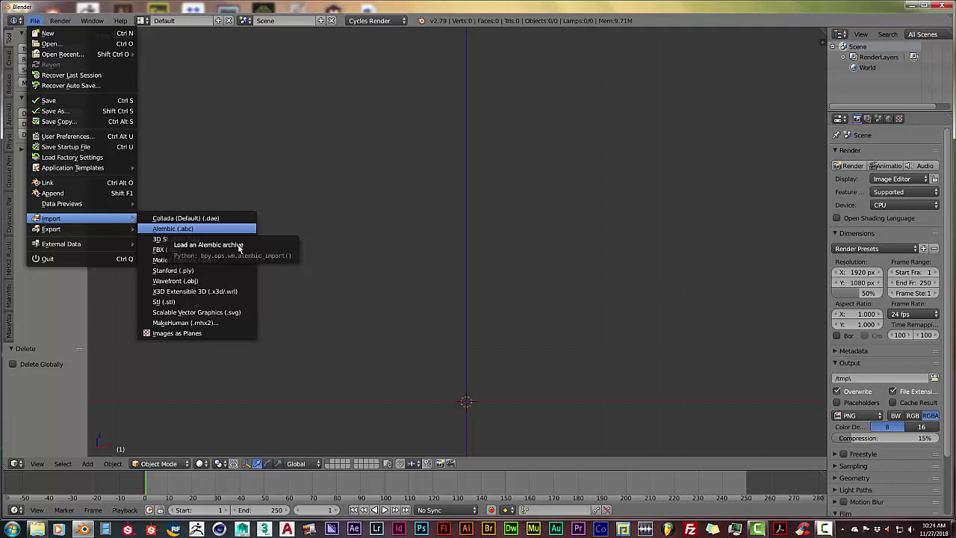
pyautogui.press('Return')
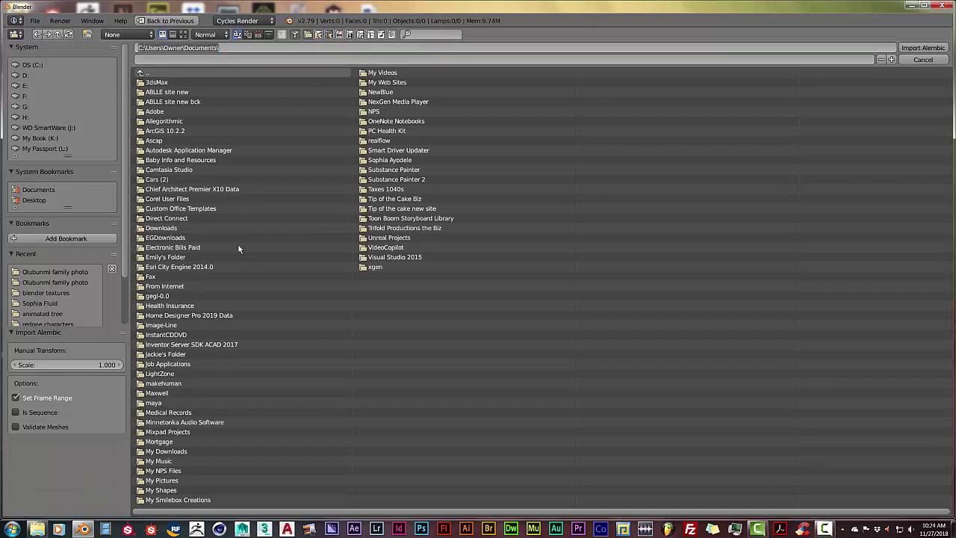
pyautogui.hotkey('ctrl', 'v')
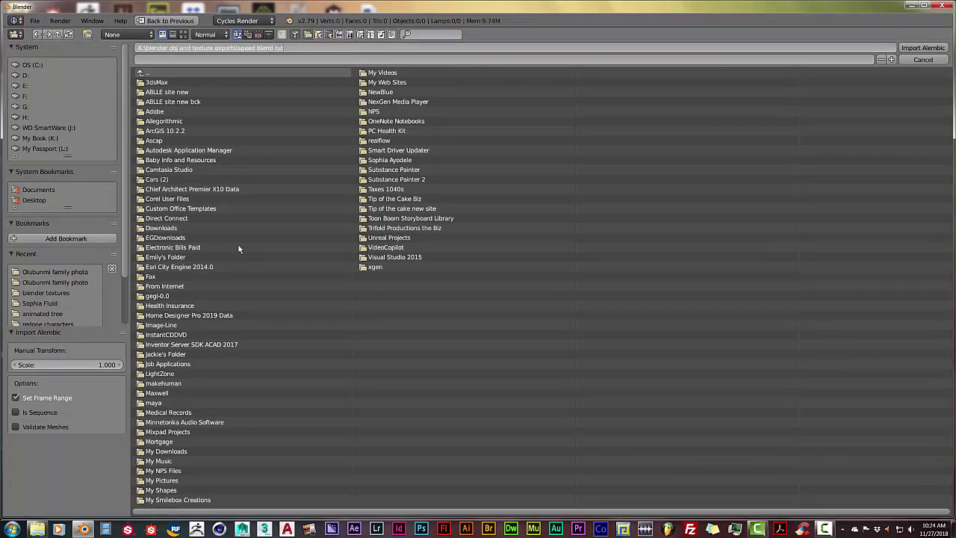
pyautogui.press('Return')
pyautogui.press('Down')
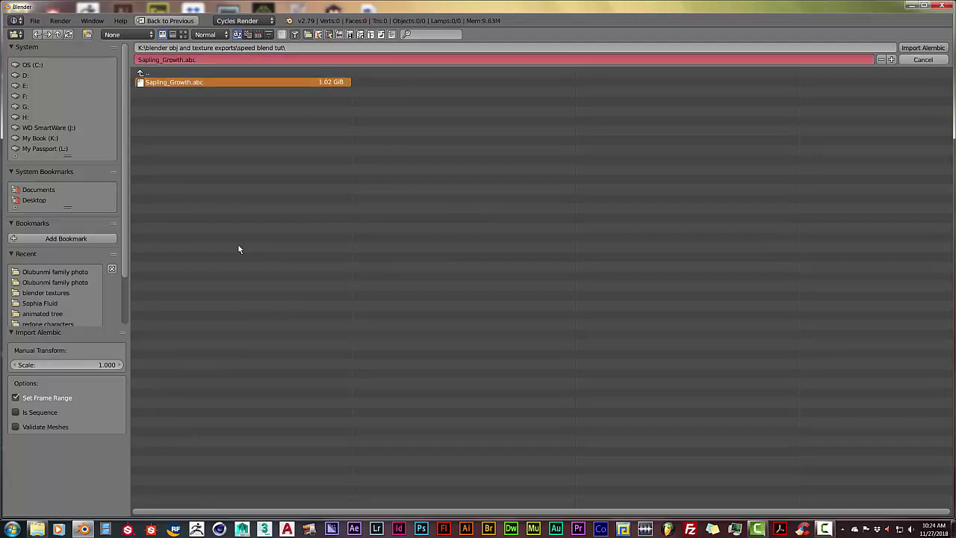
pyautogui.press('Return')
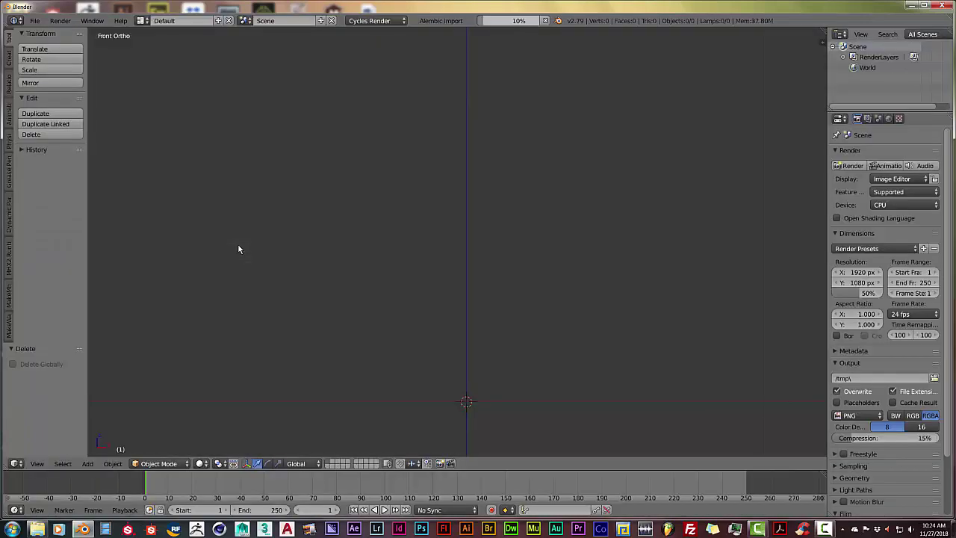
# Zoom out to frame the imported sapling and play its wind animation with Alt+A
pyautogui.scroll(-5, 239, 248)
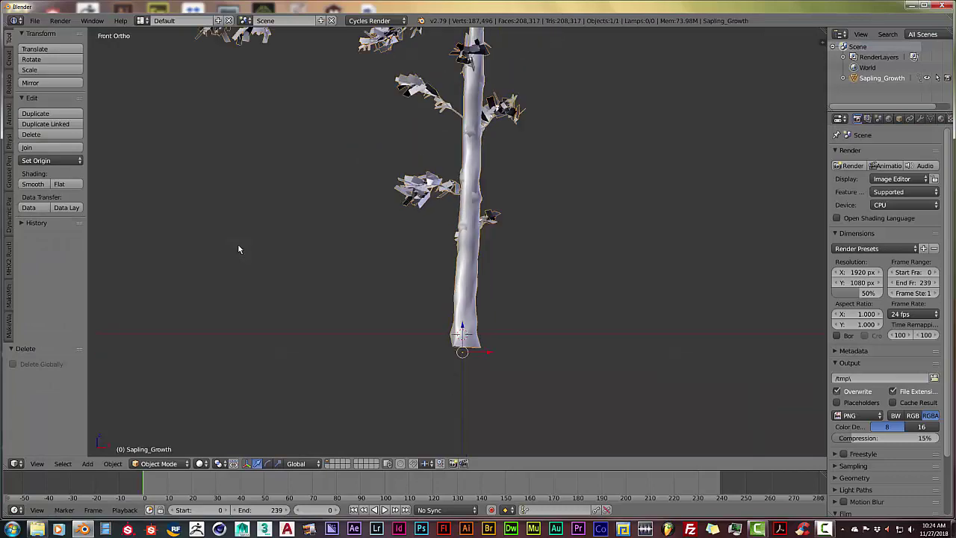
pyautogui.scroll(-5, 239, 248)
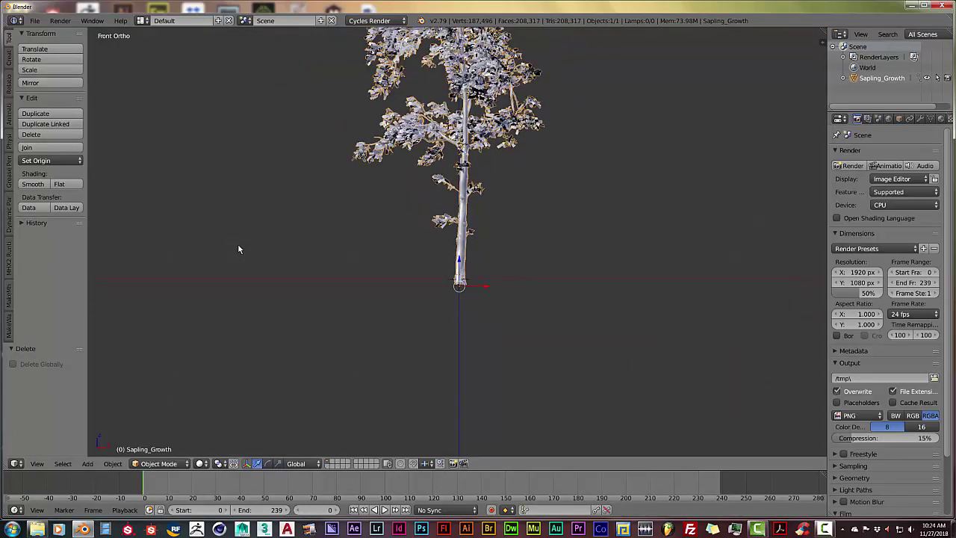
pyautogui.scroll(-2, 239, 248)
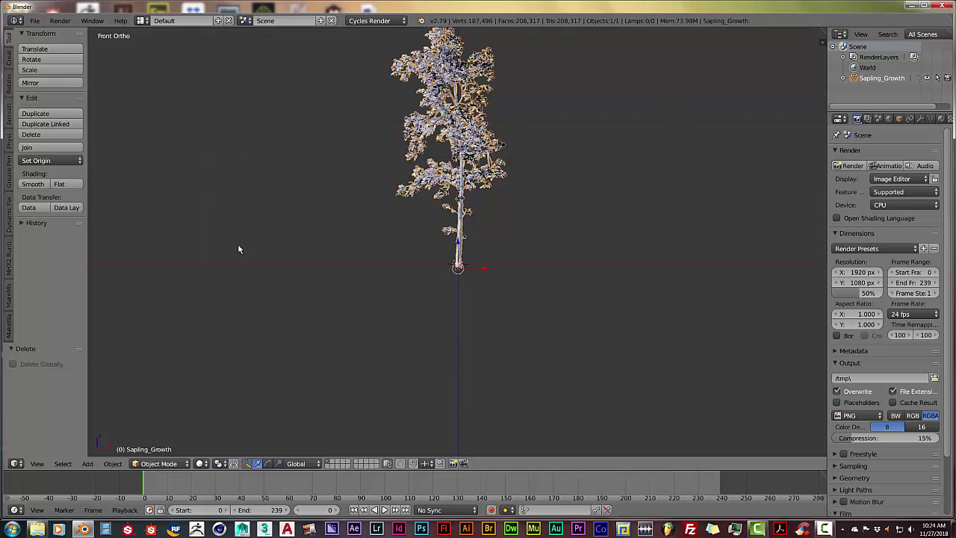
pyautogui.keyDown('shift'); pyautogui.scroll(3, 239, 249); pyautogui.keyUp('shift')
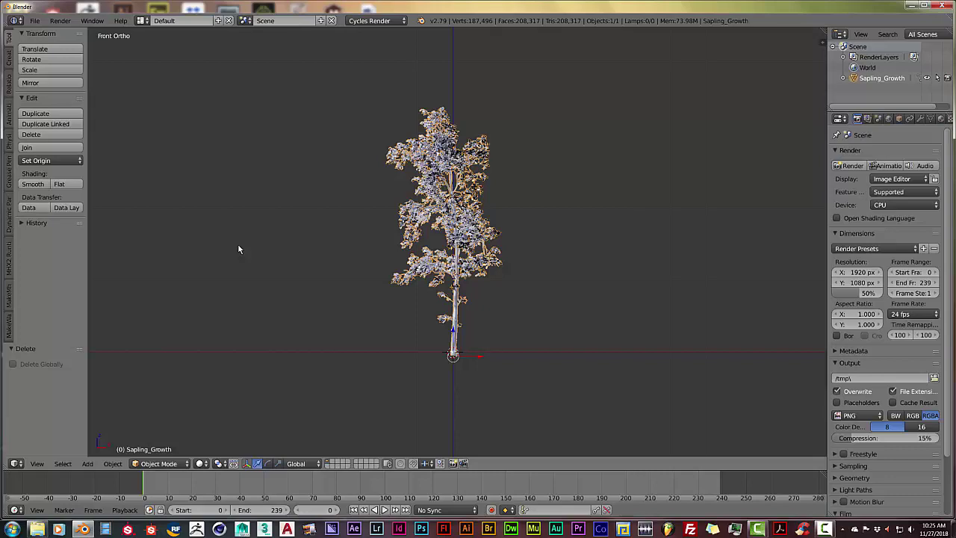
pyautogui.hotkey('alt', 'a')
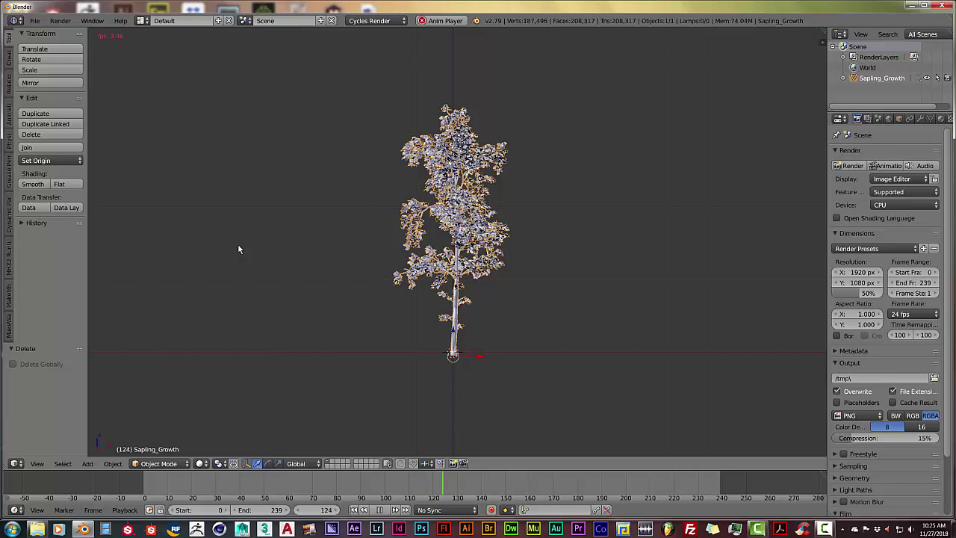
pyautogui.hotkey('shift', 'Left')
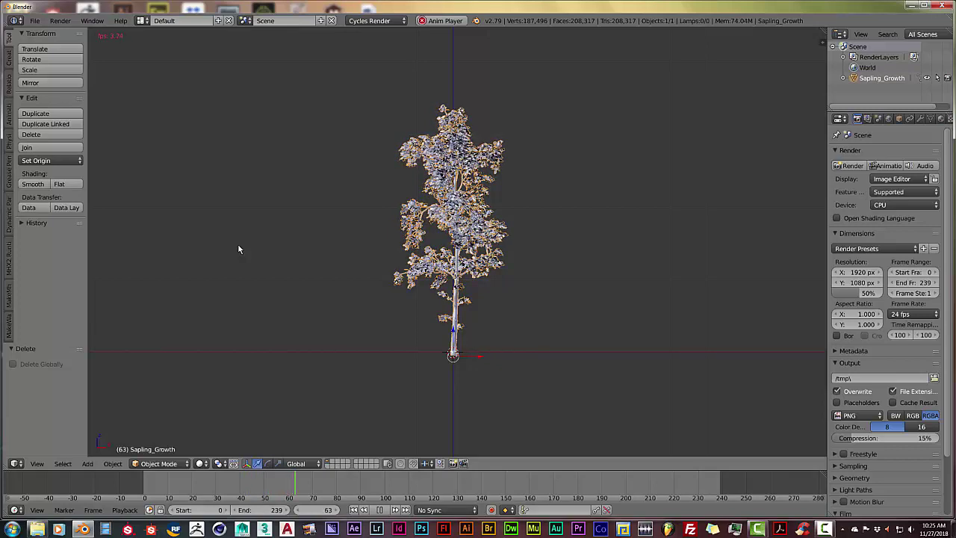
pyautogui.press('F4')
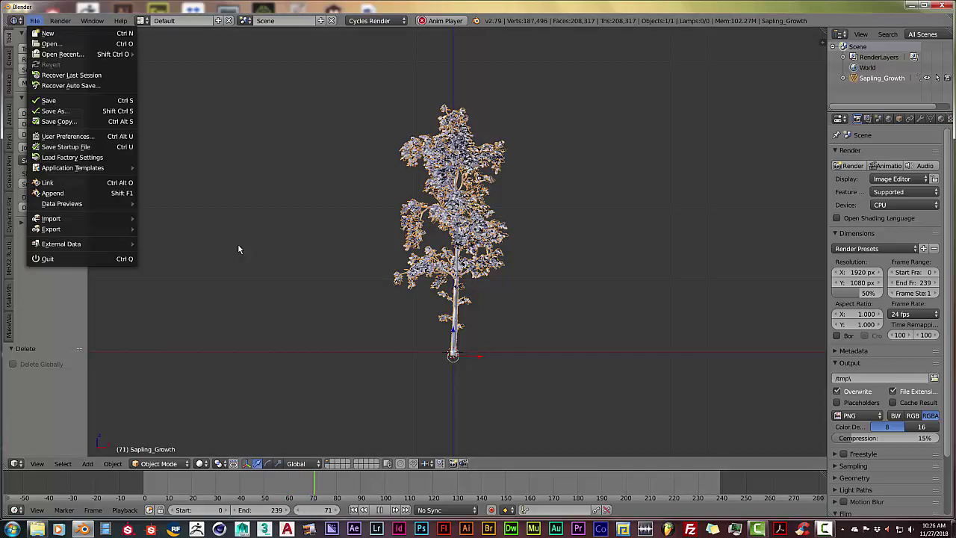
pyautogui.press('Down')
pyautogui.press('Down')
pyautogui.press('Down')
pyautogui.press('Down')
pyautogui.press('Down')
pyautogui.press('Down')
pyautogui.press('Down')
pyautogui.press('Down')
pyautogui.press('Down')
pyautogui.press('Down')
pyautogui.press('Down')
pyautogui.press('Down')
pyautogui.press('Down')
pyautogui.press('Down')
pyautogui.press('Down')
pyautogui.press('Down')
pyautogui.press('Right')
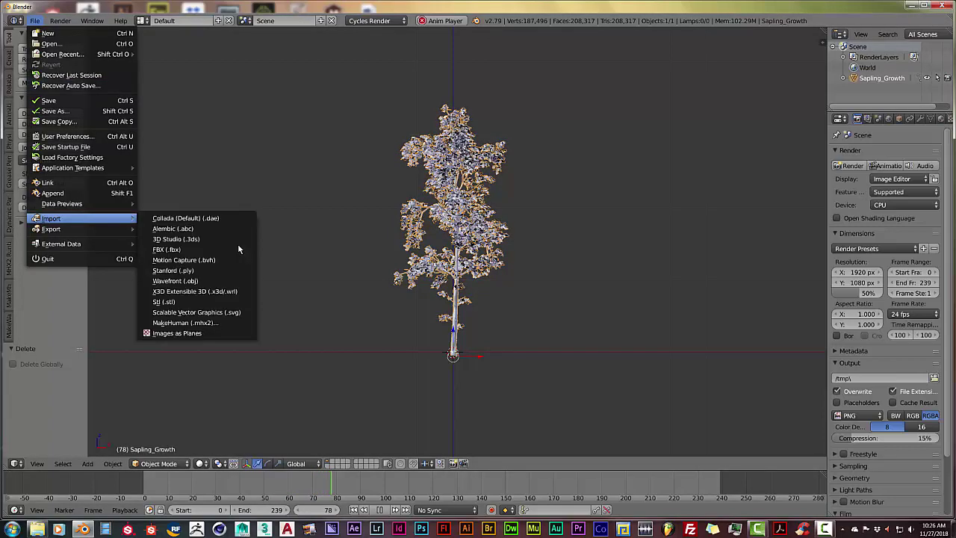
pyautogui.press('Down')
pyautogui.press('Left')
pyautogui.press('Escape')
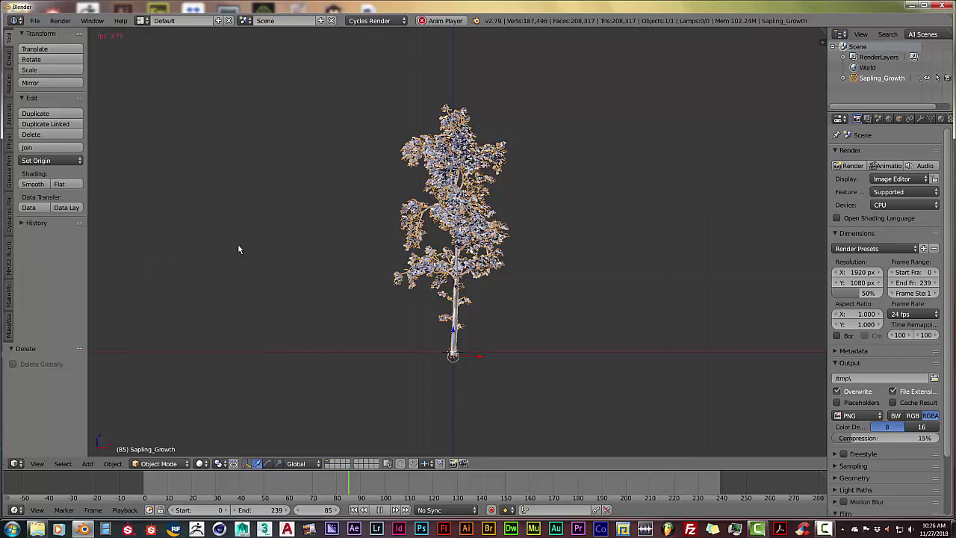